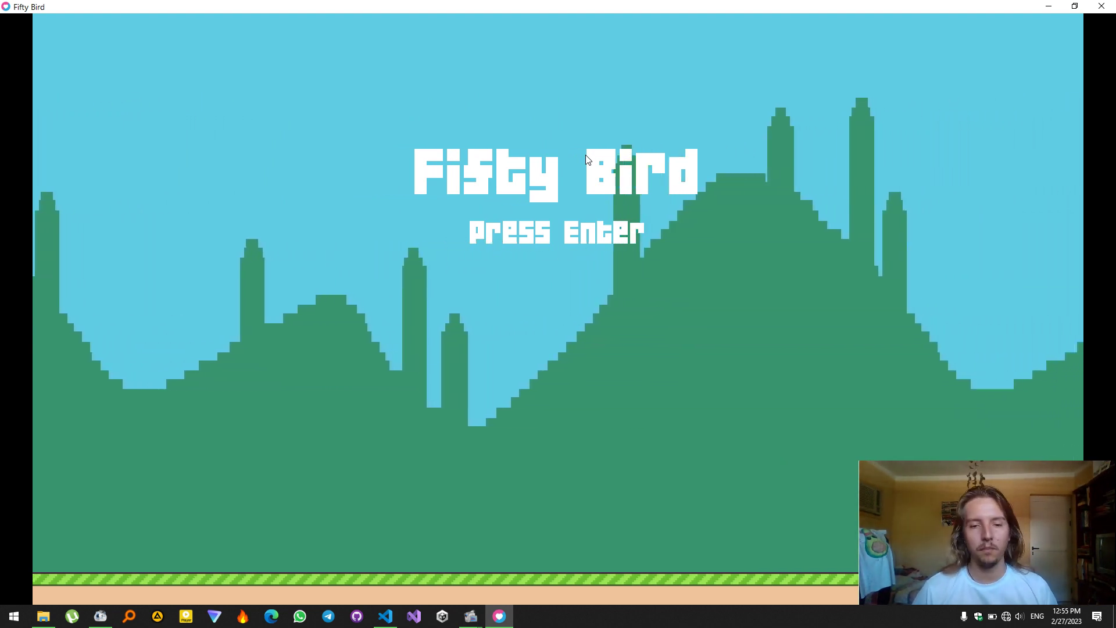
# Pause Fifty Bird on the title screen to show the Paused overlay
pyautogui.press('p')
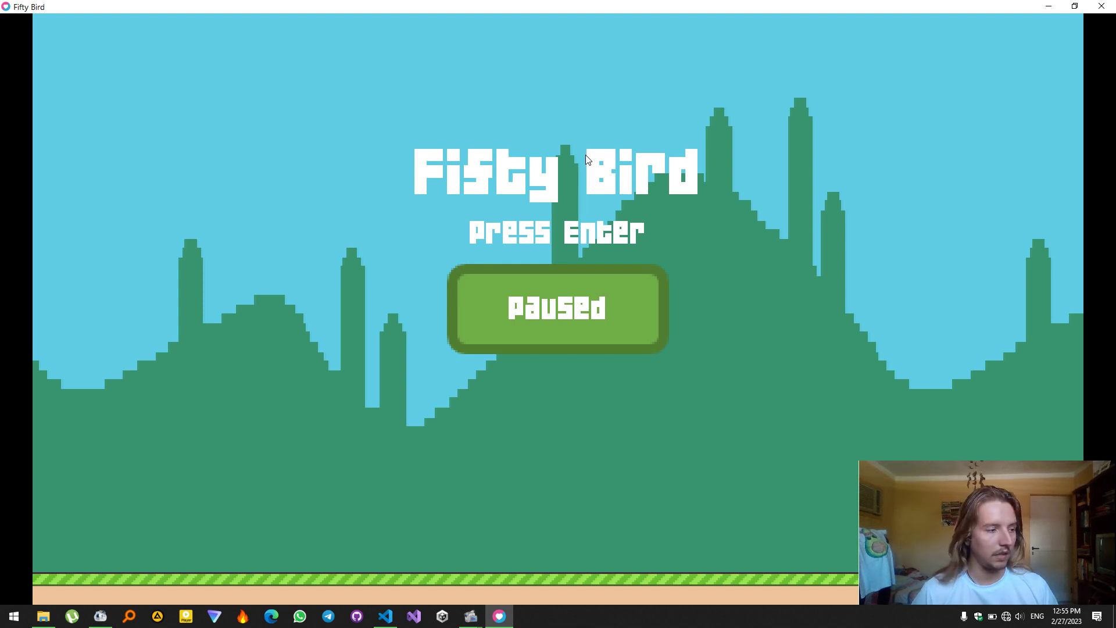
# Unpause, start a new round, and pause then resume it during the countdown
pyautogui.press('p')
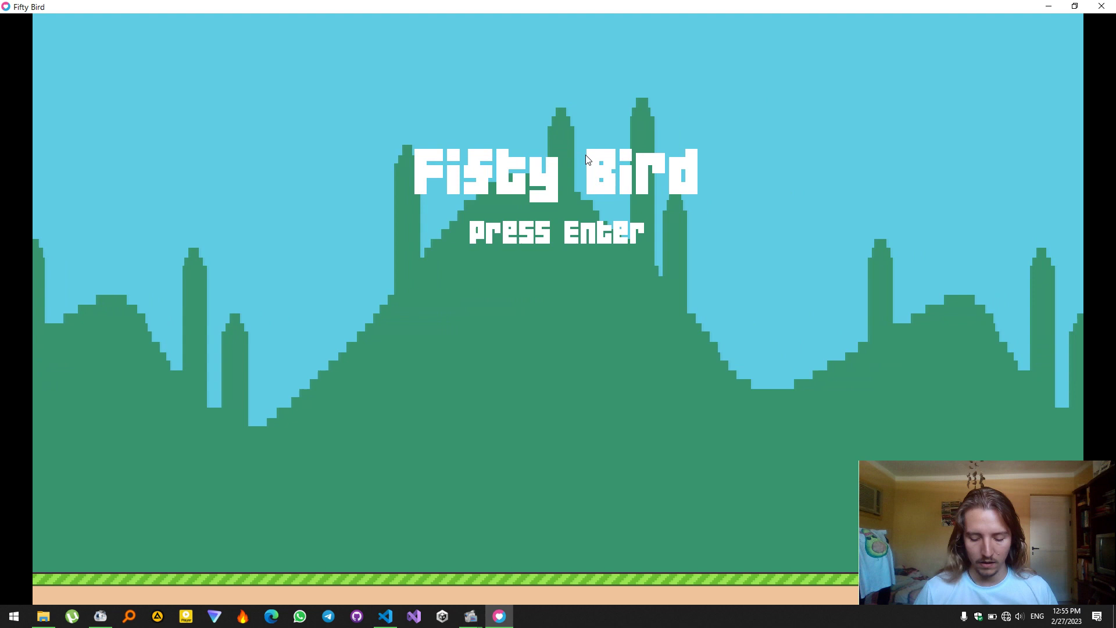
pyautogui.press('Return')
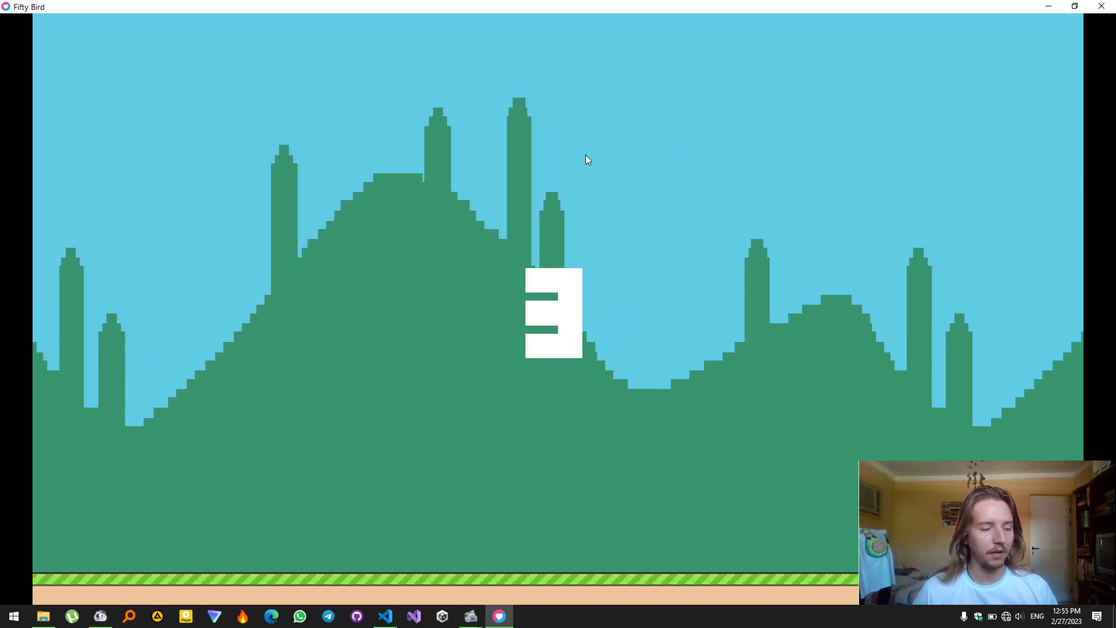
pyautogui.press('p')
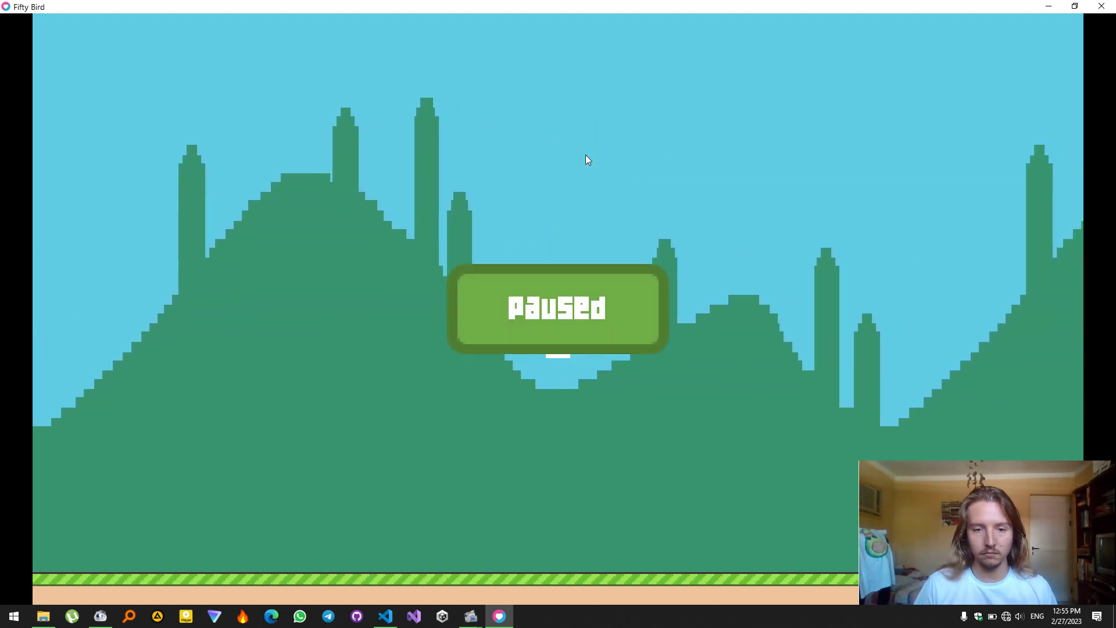
pyautogui.press('p')
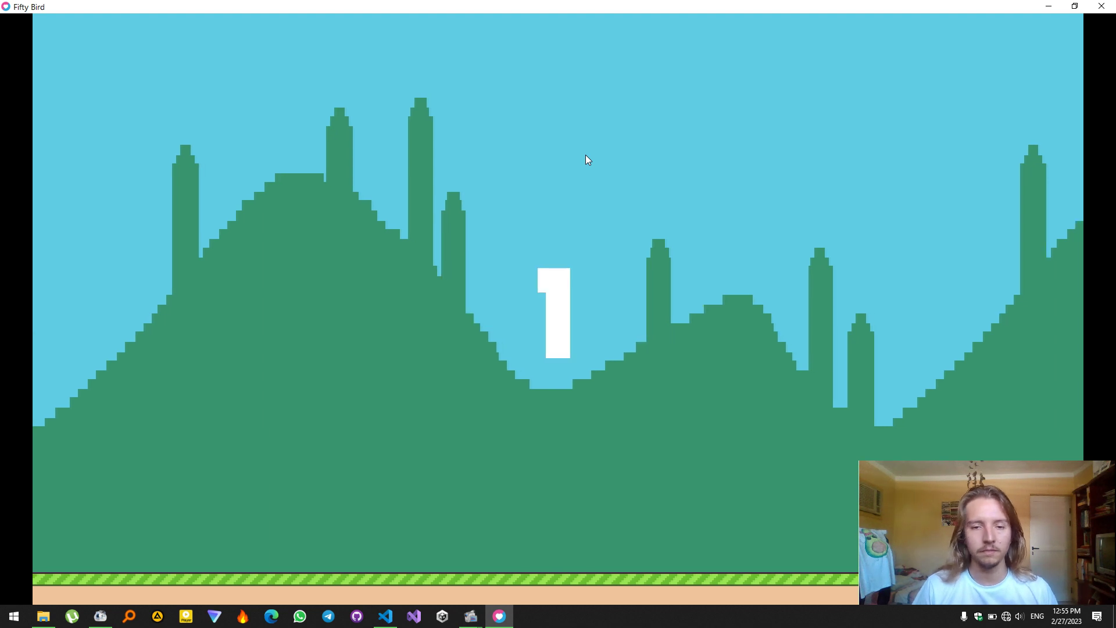
# Flap the bird twice after takeoff, then pause it in flight at score 0
pyautogui.press('space')
pyautogui.press('space')
pyautogui.press('space')
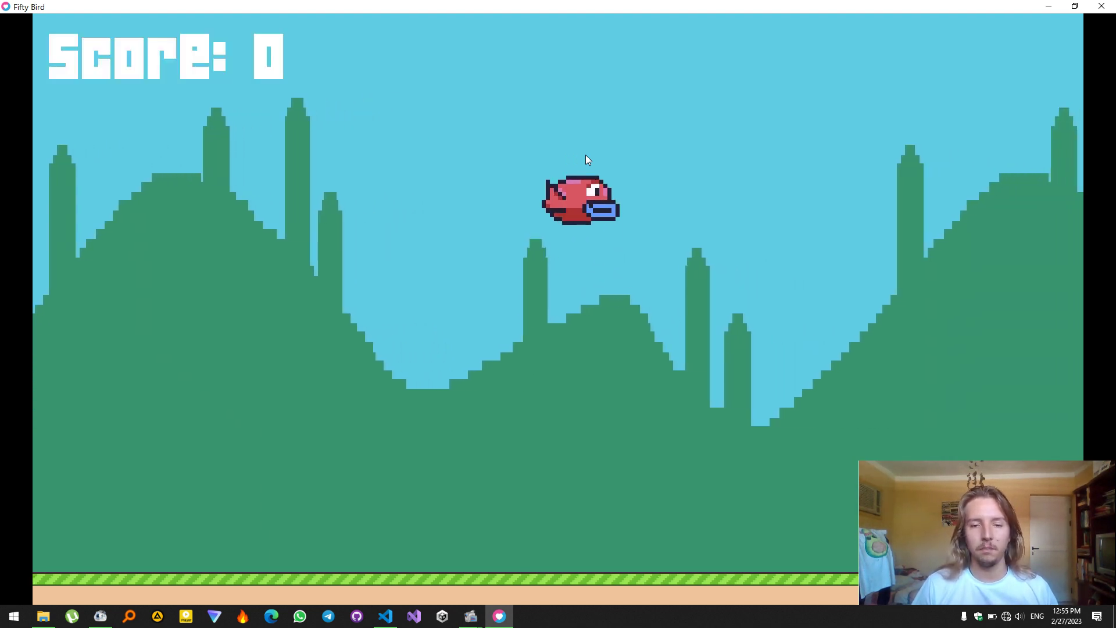
pyautogui.press('space')
pyautogui.press('p')
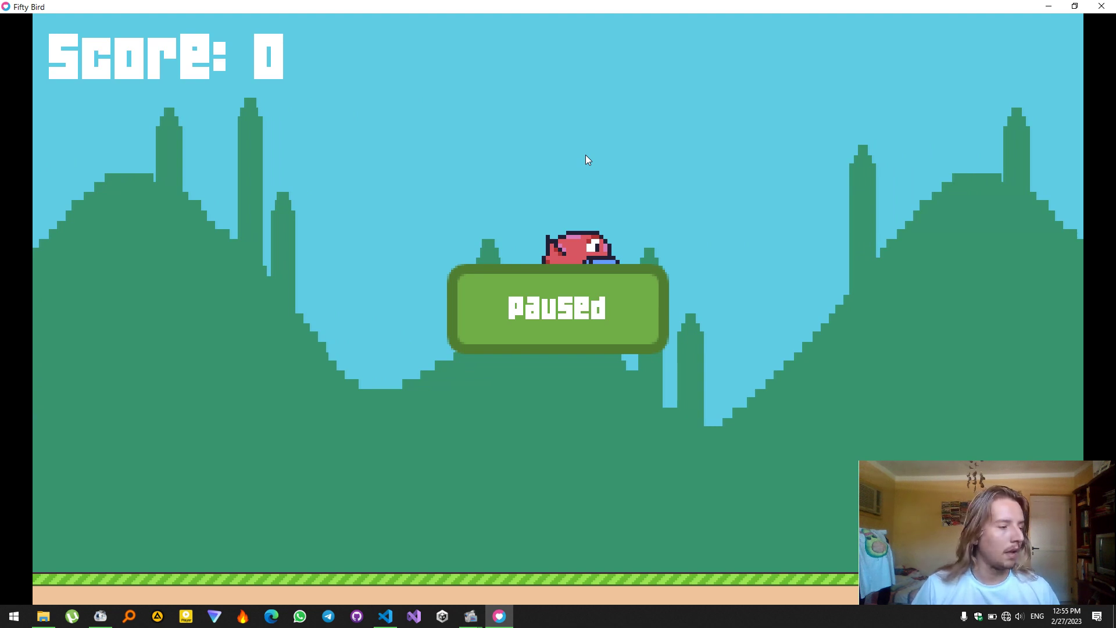
# Resume and flap toward the first pipes, pausing twice to show their different gaps
pyautogui.press('p')
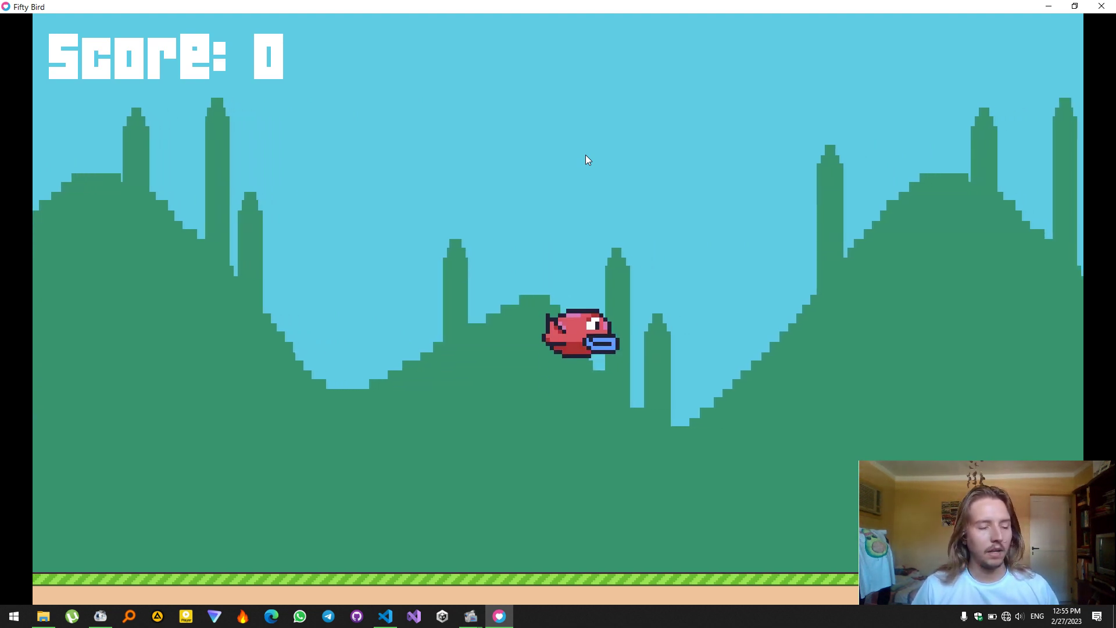
pyautogui.press('space')
pyautogui.press('space')
pyautogui.press('space')
pyautogui.press('space')
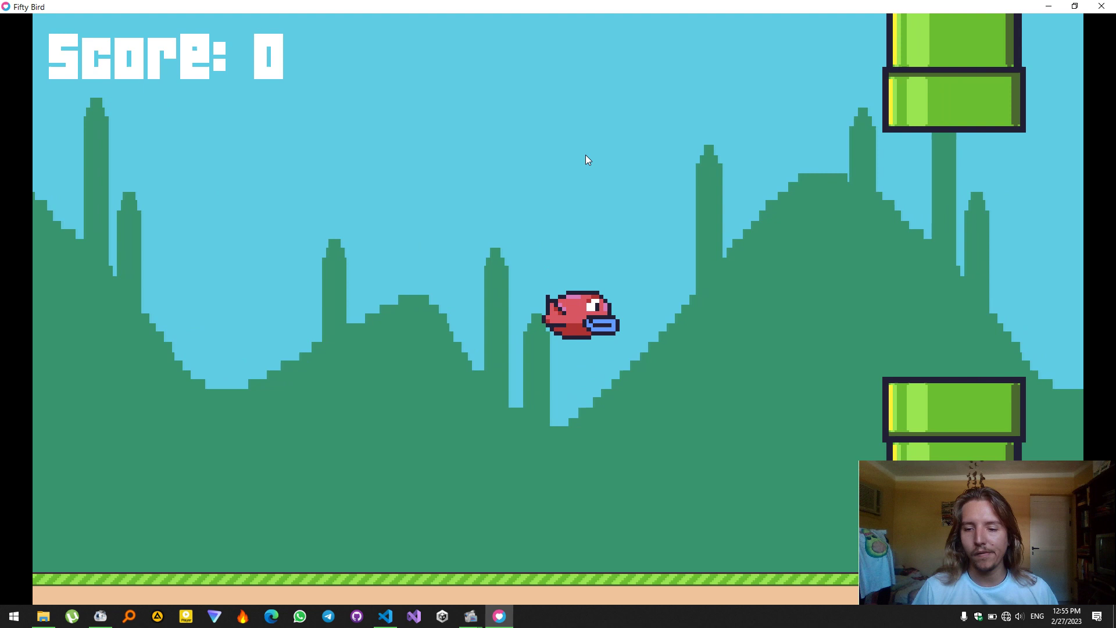
pyautogui.press('space')
pyautogui.press('space')
pyautogui.press('space')
pyautogui.press('p')
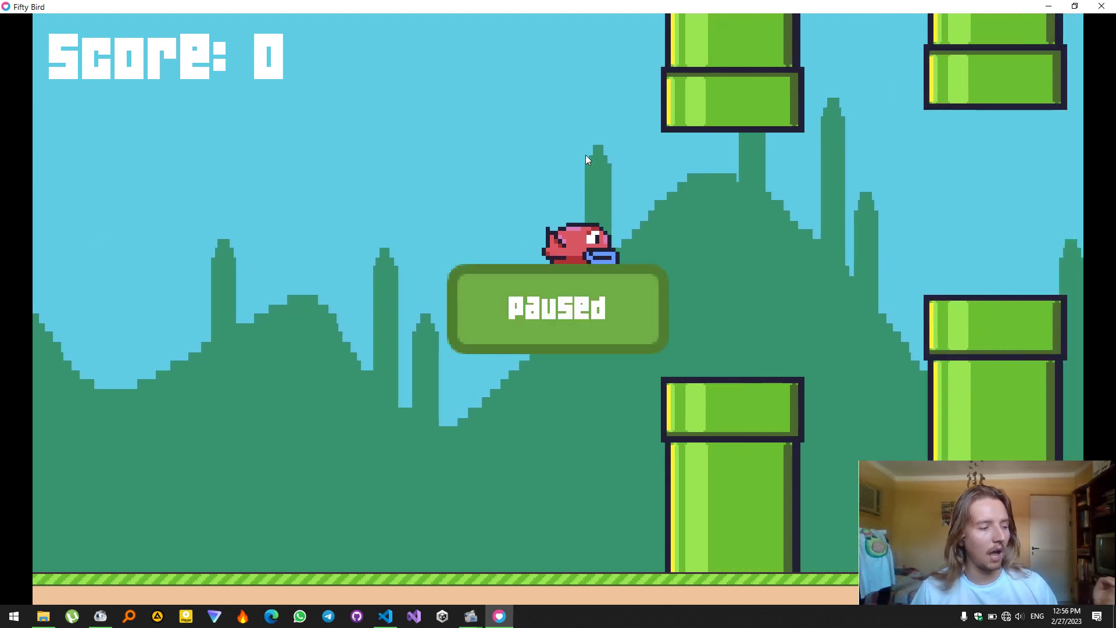
pyautogui.press('p')
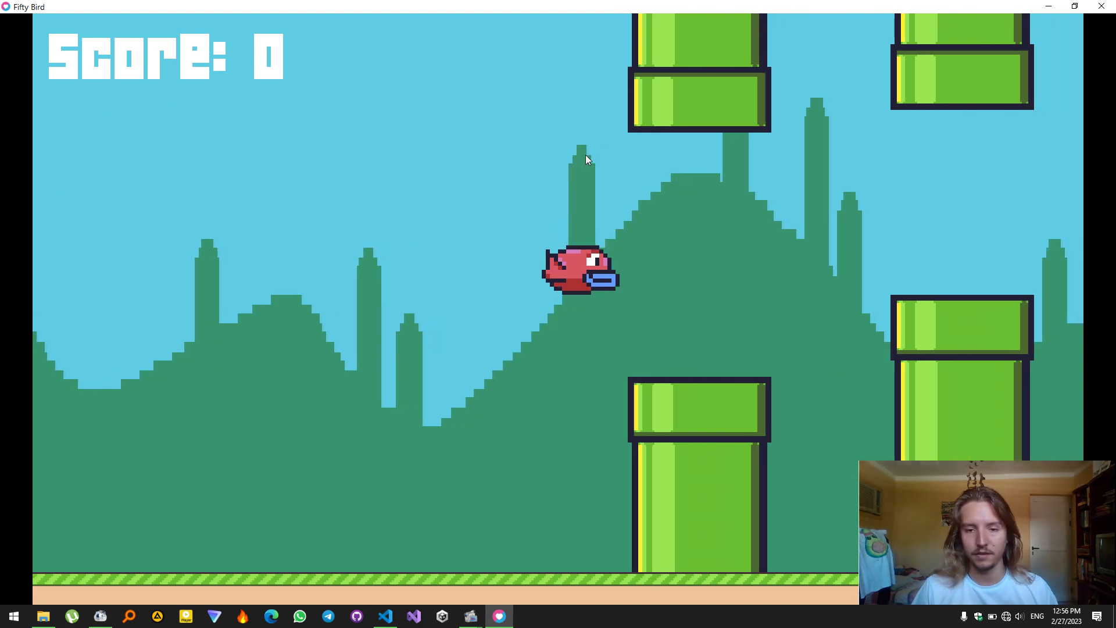
pyautogui.press('space')
pyautogui.press('space')
pyautogui.press('p')
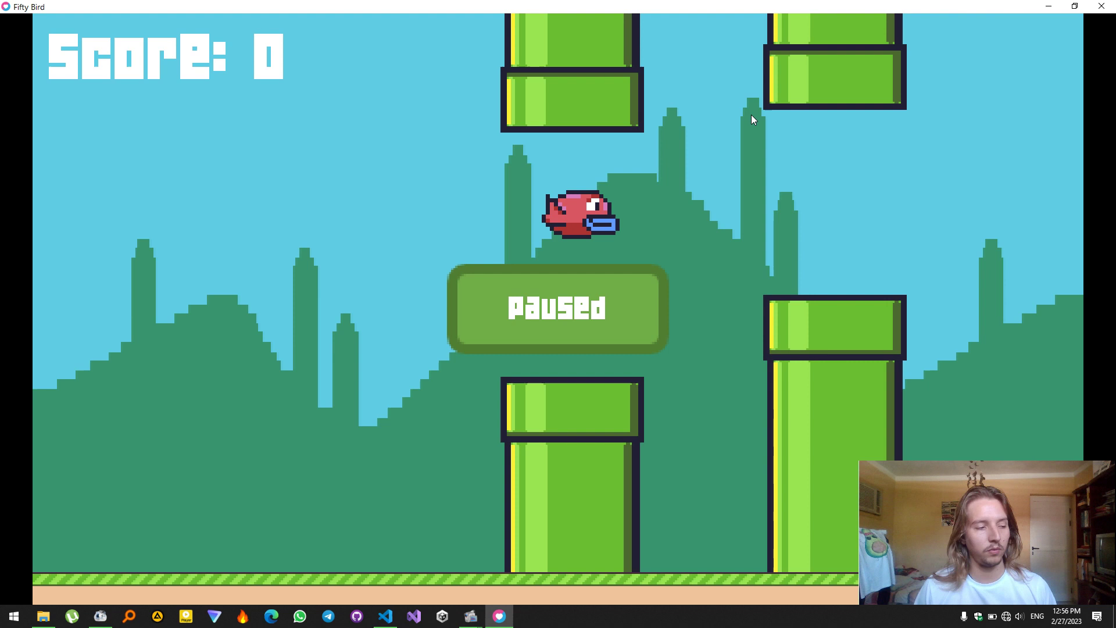
# Resume, flap through the pipes, and pause mid-flight again
pyautogui.press('p')
pyautogui.press('space')
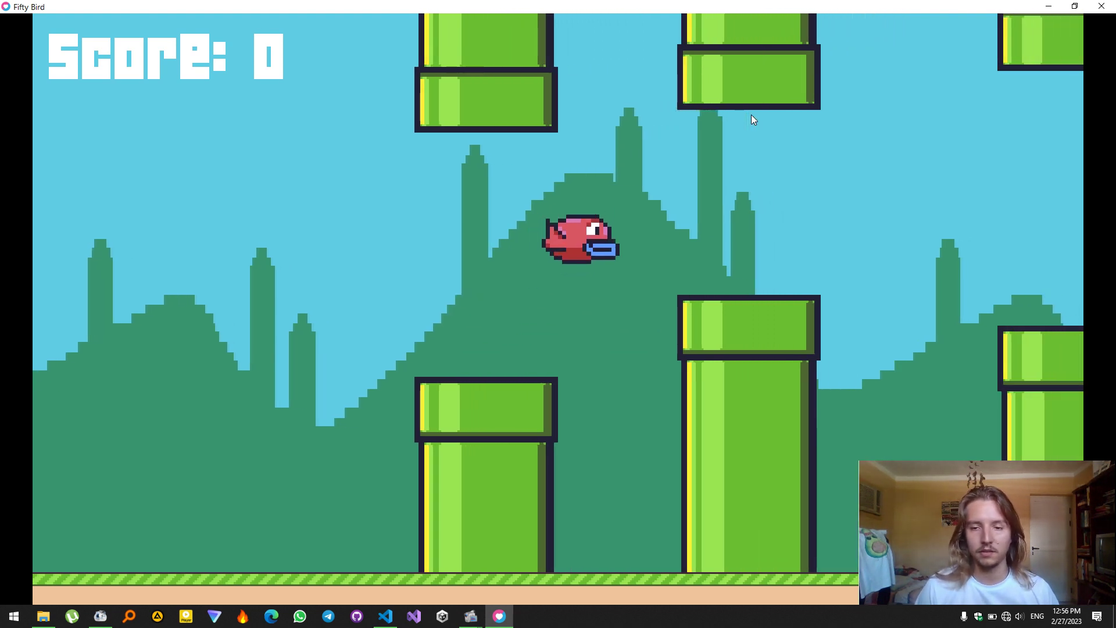
pyautogui.press('space')
pyautogui.press('space')
pyautogui.press('space')
pyautogui.press('p')
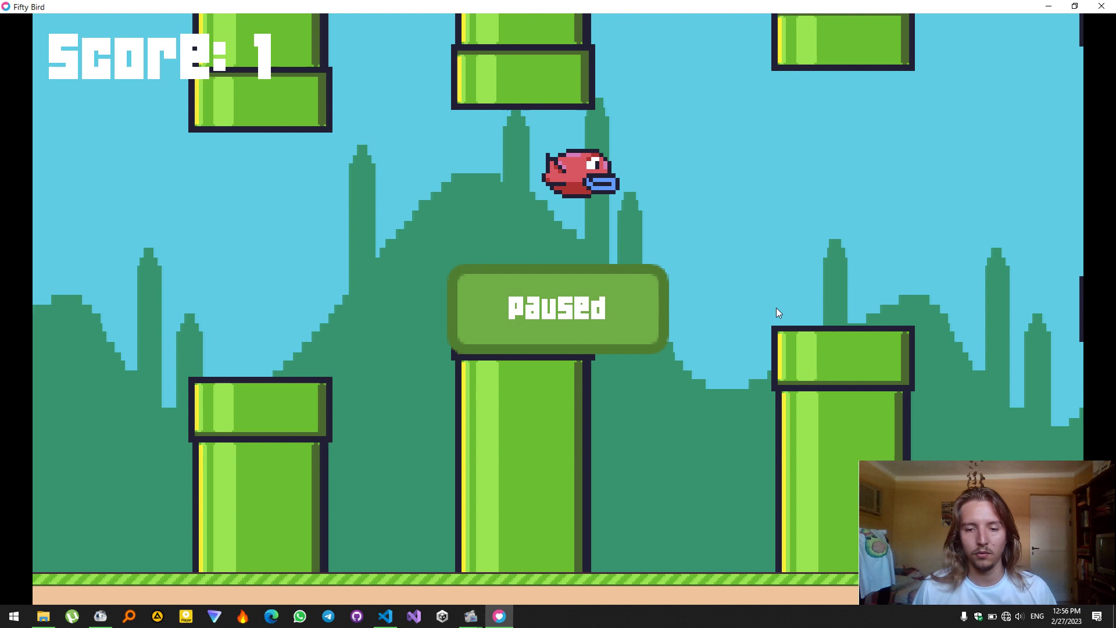
# Resume and flap through more pipes, pausing at score 4, then resume
pyautogui.press('p')
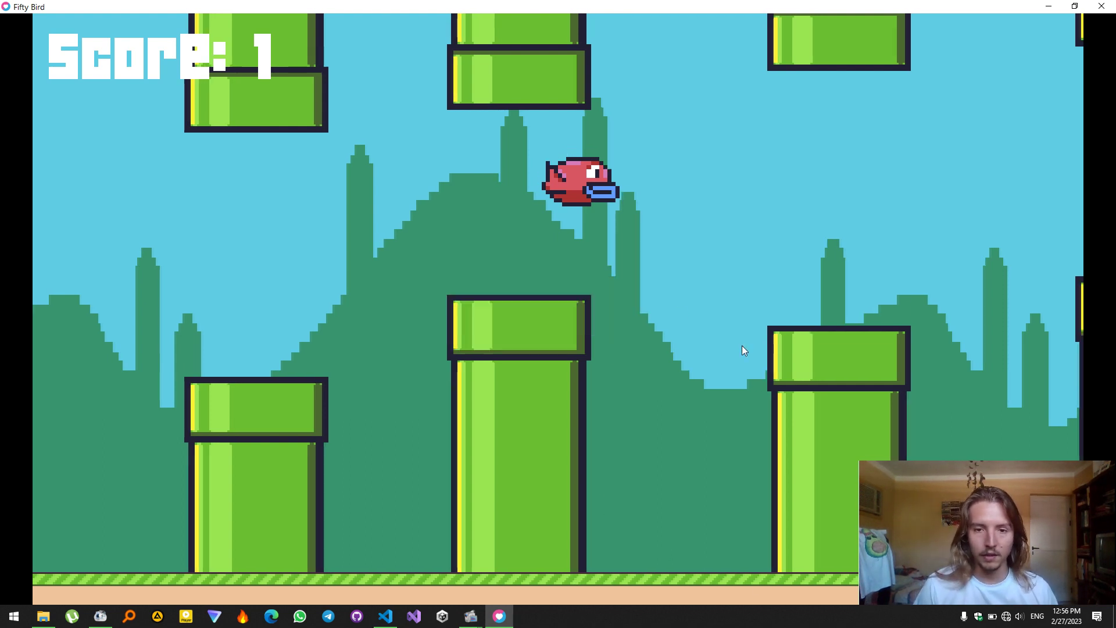
pyautogui.press('space')
pyautogui.press('space')
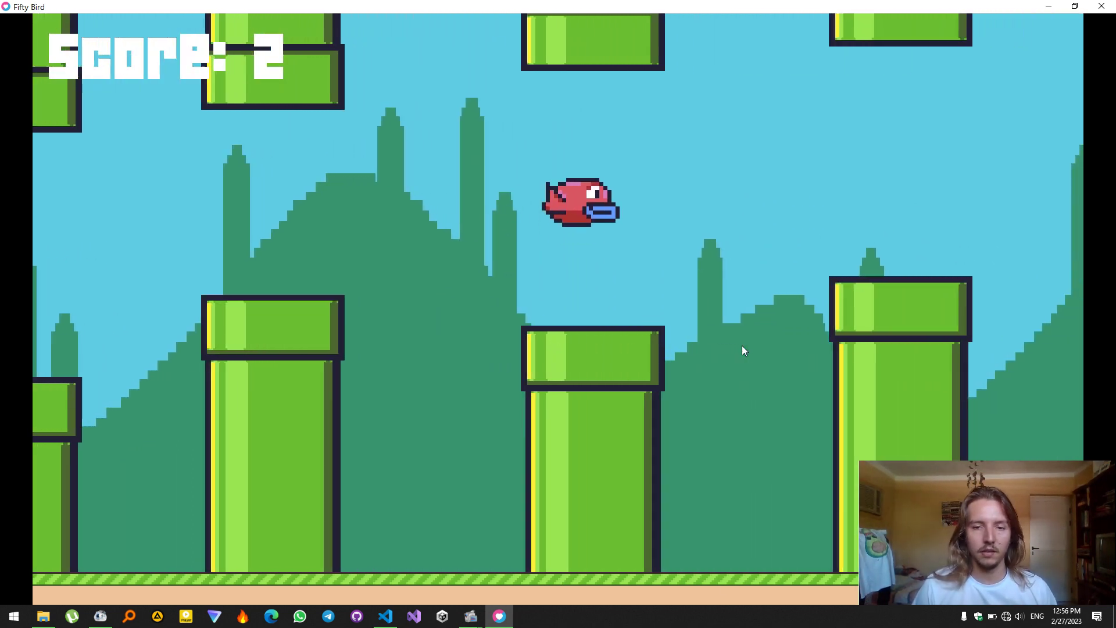
pyautogui.press('space')
pyautogui.press('space')
pyautogui.press('space')
pyautogui.press('space')
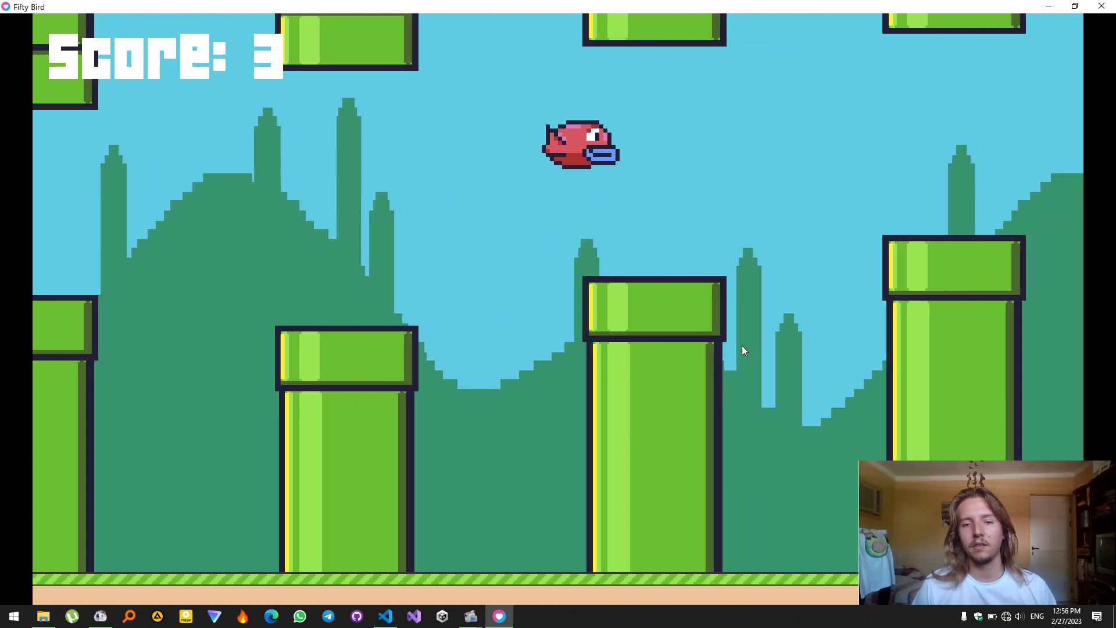
pyautogui.press('space')
pyautogui.press('space')
pyautogui.press('space')
pyautogui.press('space')
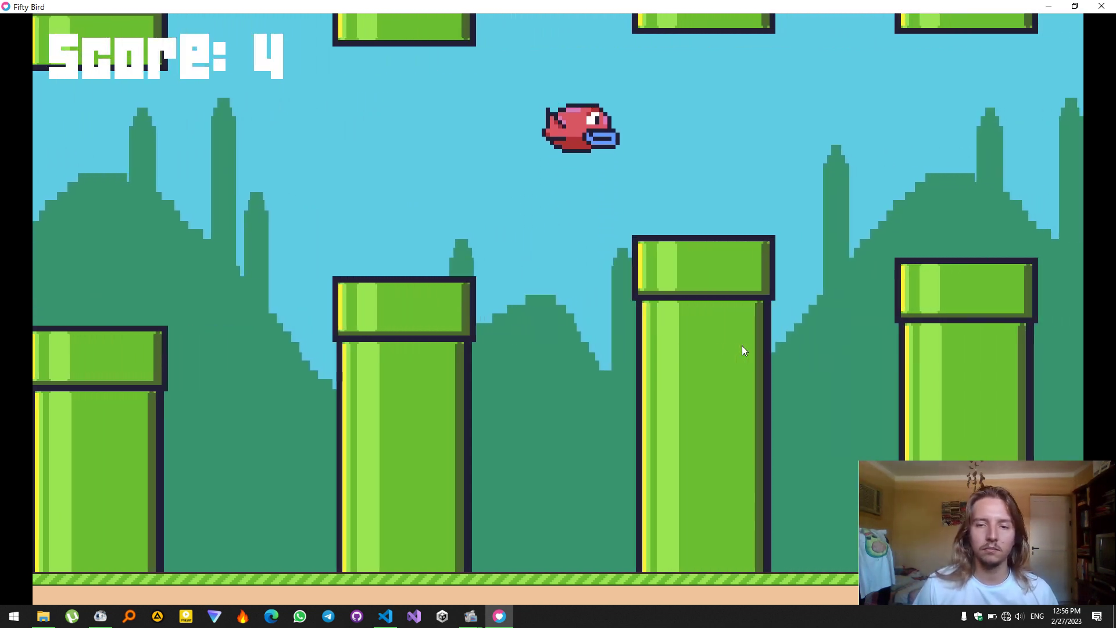
pyautogui.press('space')
pyautogui.press('space')
pyautogui.press('space')
pyautogui.press('p')
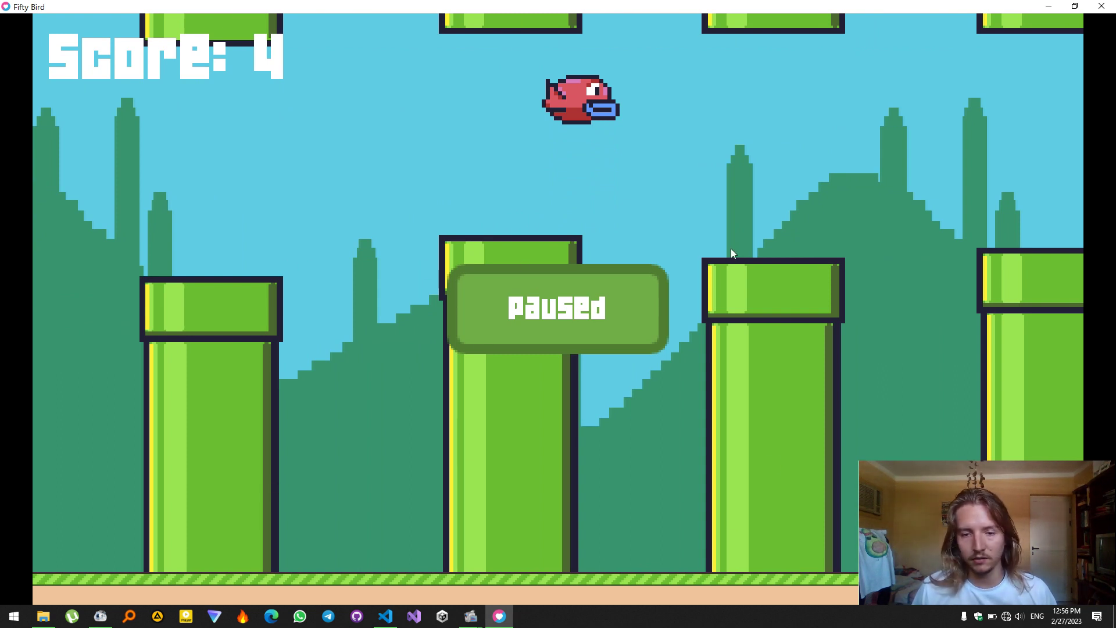
pyautogui.press('p')
# Flap twice more until the bird crashes, showing 'Great!' with Score: 6 and Silver Ribbon
pyautogui.press('space')
pyautogui.press('space')
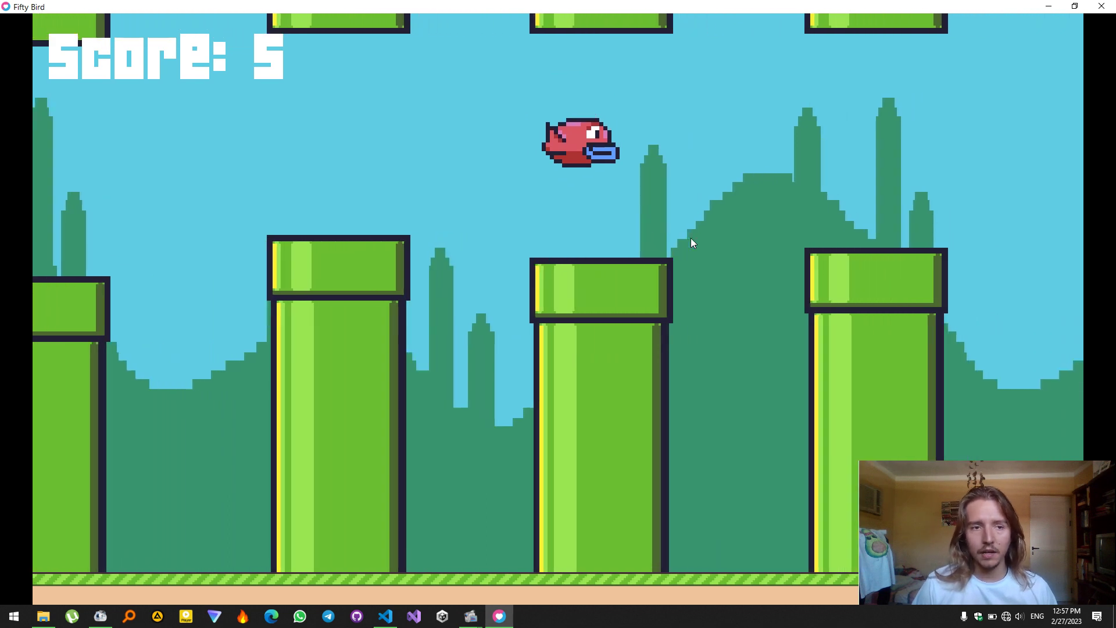
pyautogui.press('space')
pyautogui.press('space')
pyautogui.press('space')
pyautogui.press('space')
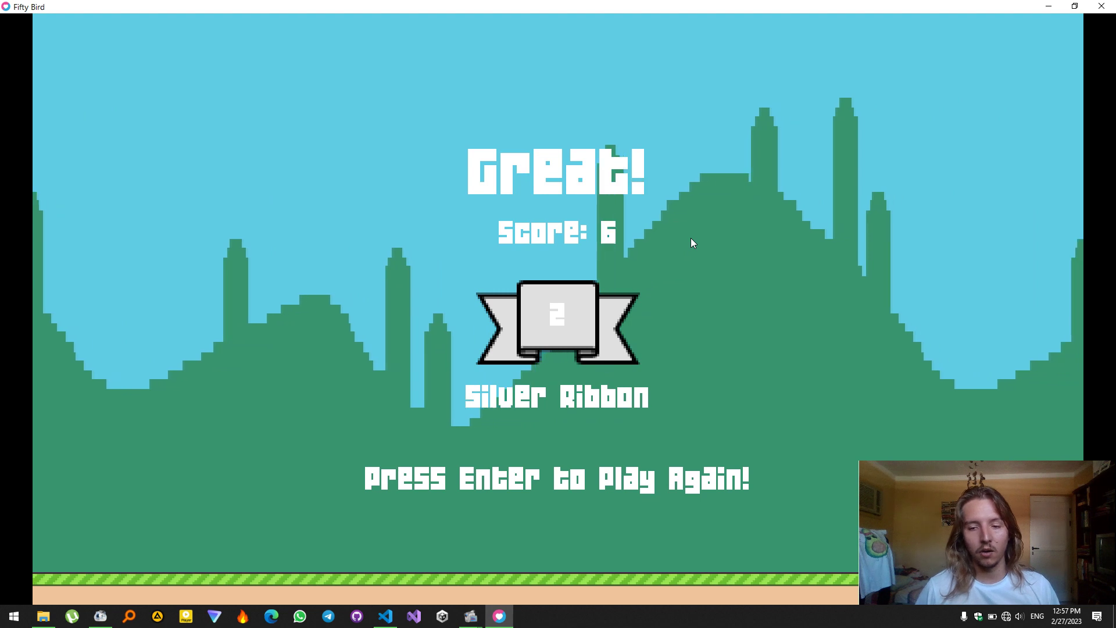
# Restart twice after losing at zero, flapping to hold the bird at mid-height
pyautogui.press('Return')
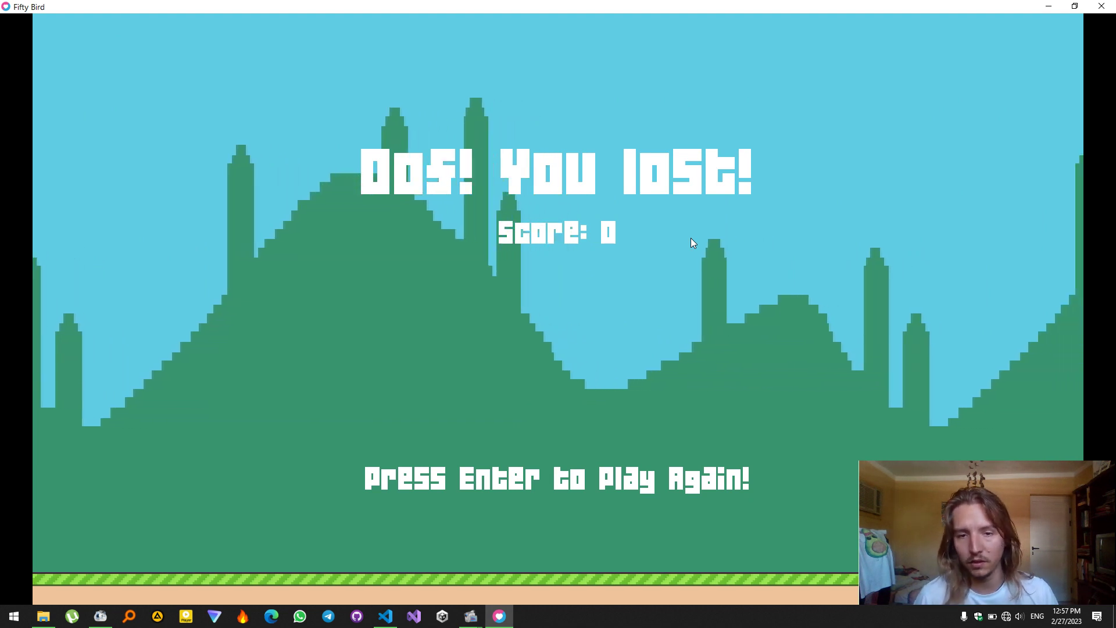
pyautogui.press('Return')
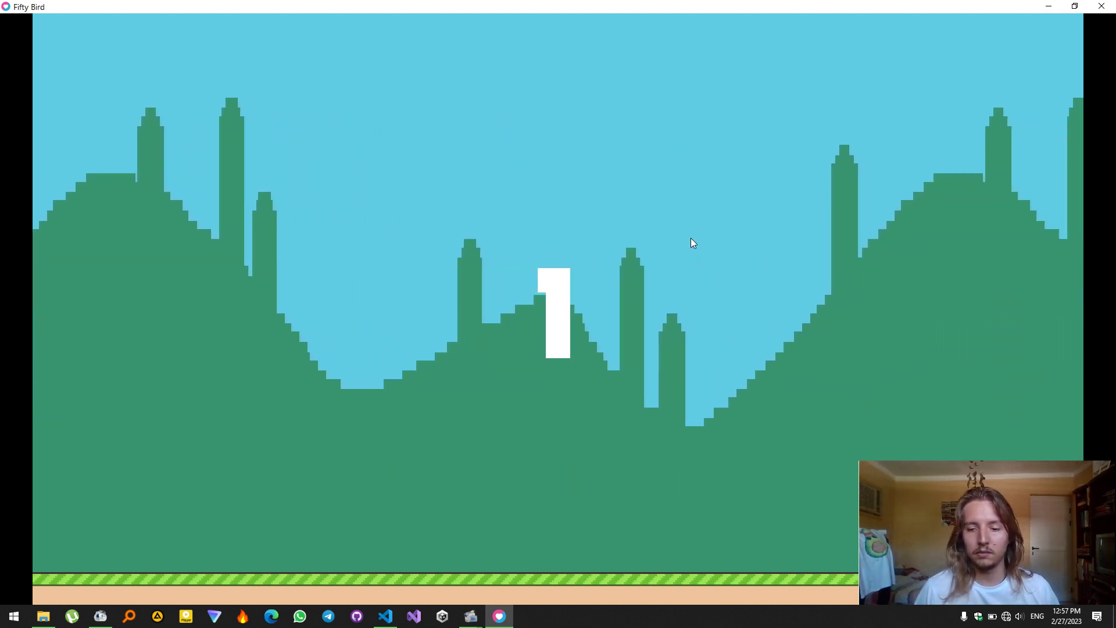
pyautogui.press('space')
pyautogui.press('space')
pyautogui.press('space')
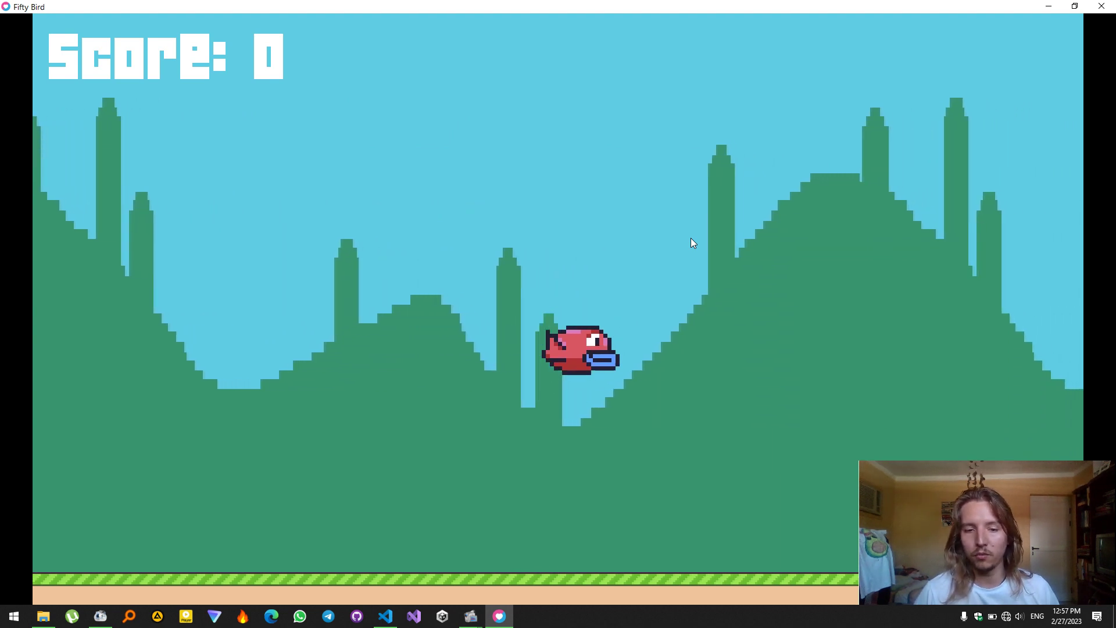
pyautogui.press('space')
pyautogui.press('space')
pyautogui.press('space')
pyautogui.press('space')
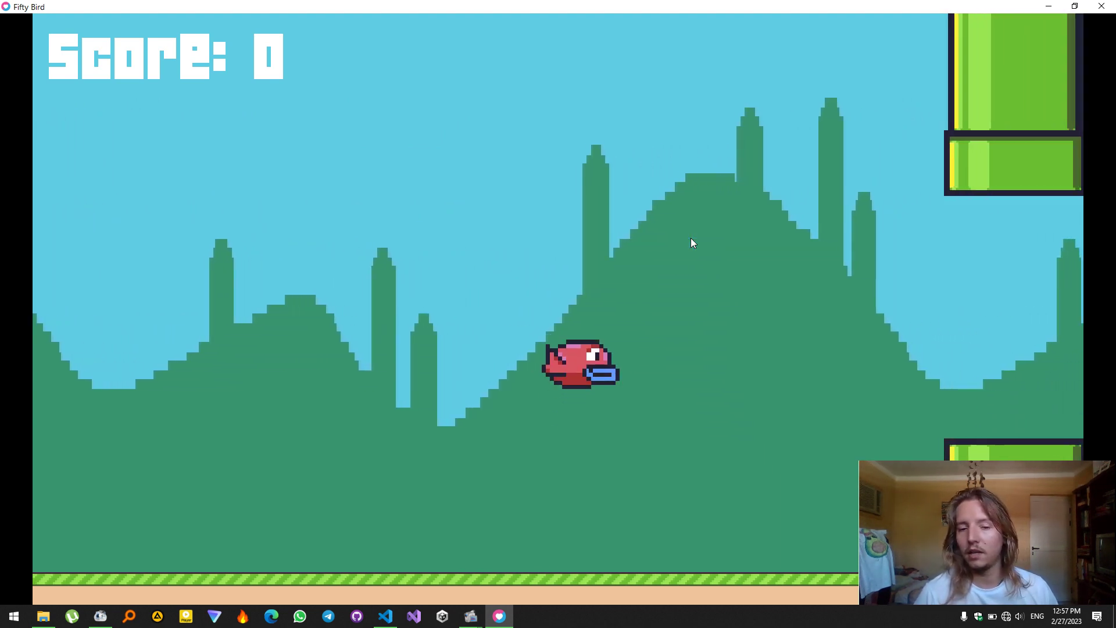
pyautogui.press('space')
pyautogui.press('space')
pyautogui.press('space')
pyautogui.press('space')
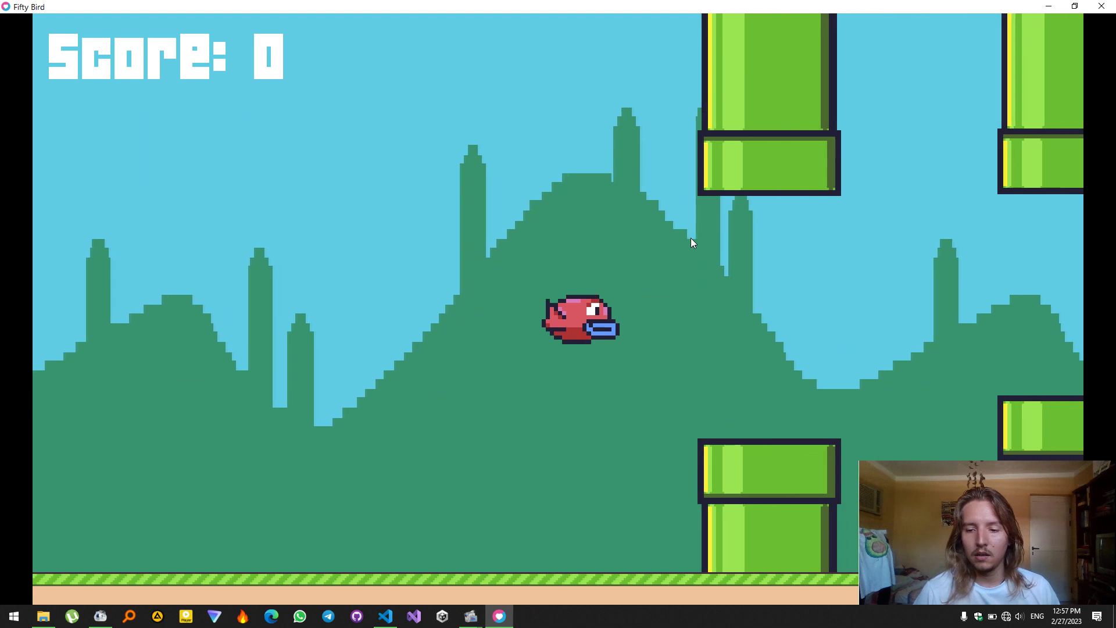
pyautogui.press('space')
# Flap through the first pipe gaps, catching the bird after a drop
pyautogui.press('space')
pyautogui.press('space')
pyautogui.press('space')
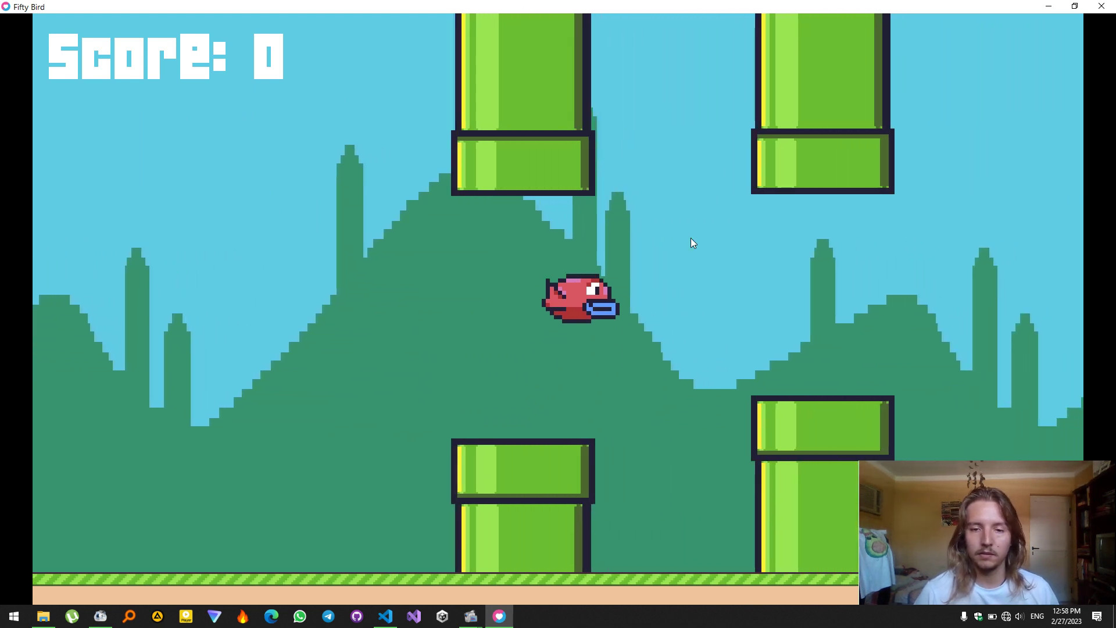
pyautogui.press('space')
pyautogui.press('space')
pyautogui.press('space')
pyautogui.press('space')
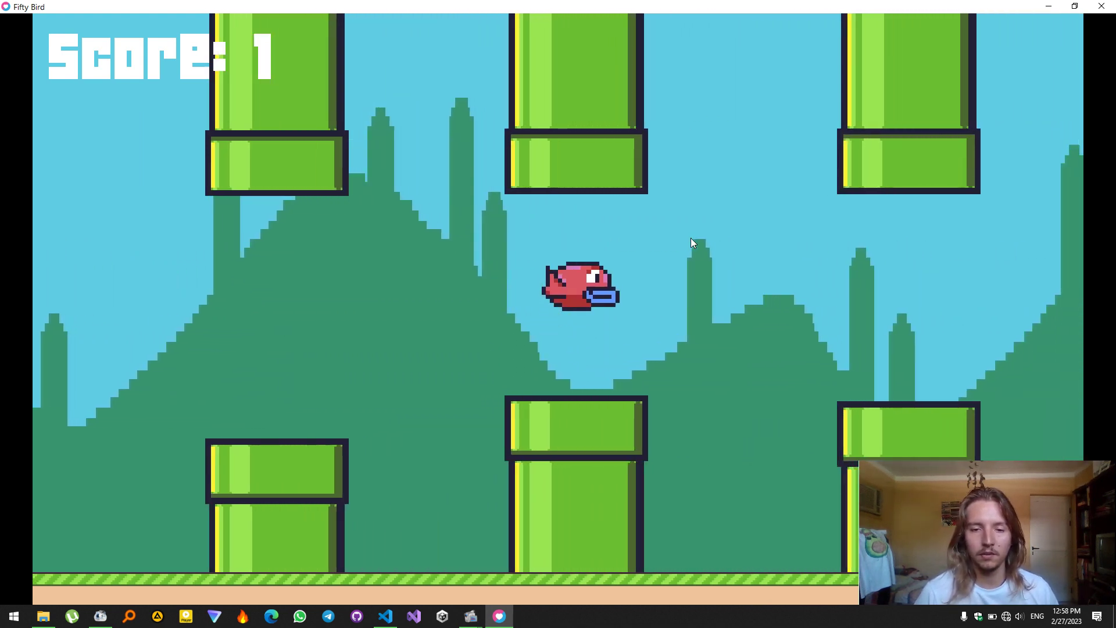
pyautogui.press('space')
pyautogui.press('space')
pyautogui.press('space')
pyautogui.press('space')
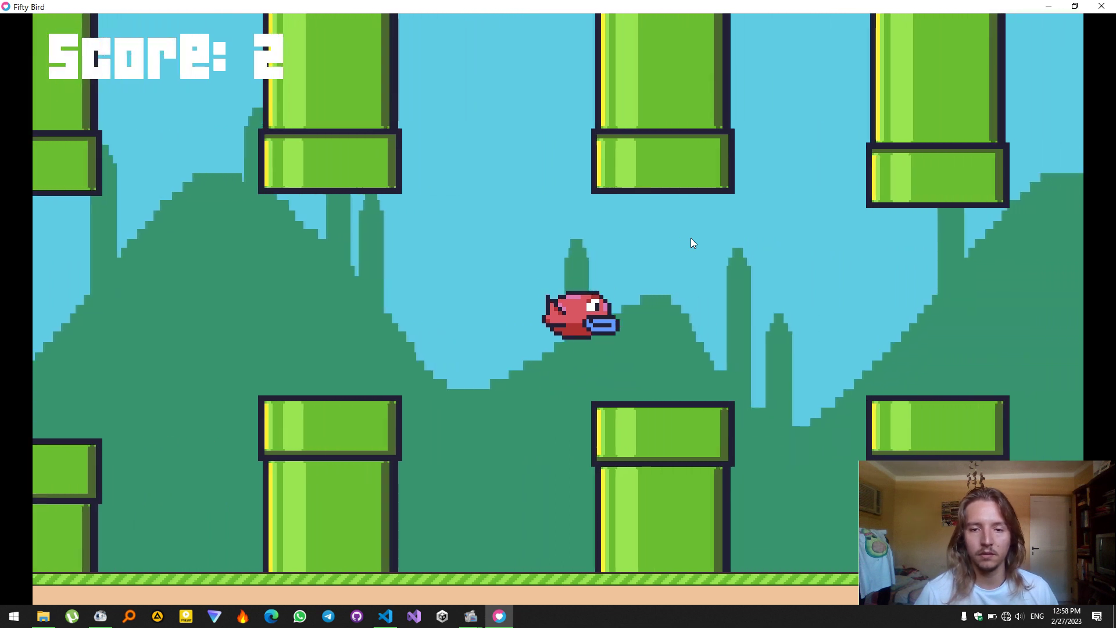
pyautogui.press('space')
pyautogui.press('space')
pyautogui.press('space')
pyautogui.press('space')
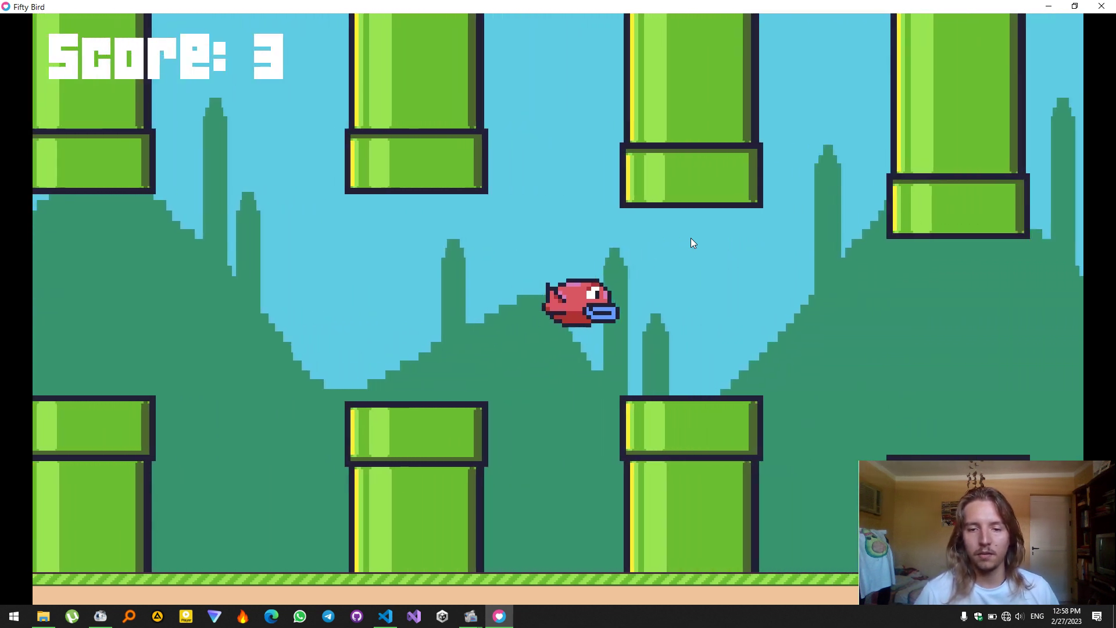
pyautogui.press('space')
pyautogui.press('space')
pyautogui.press('space')
pyautogui.press('space')
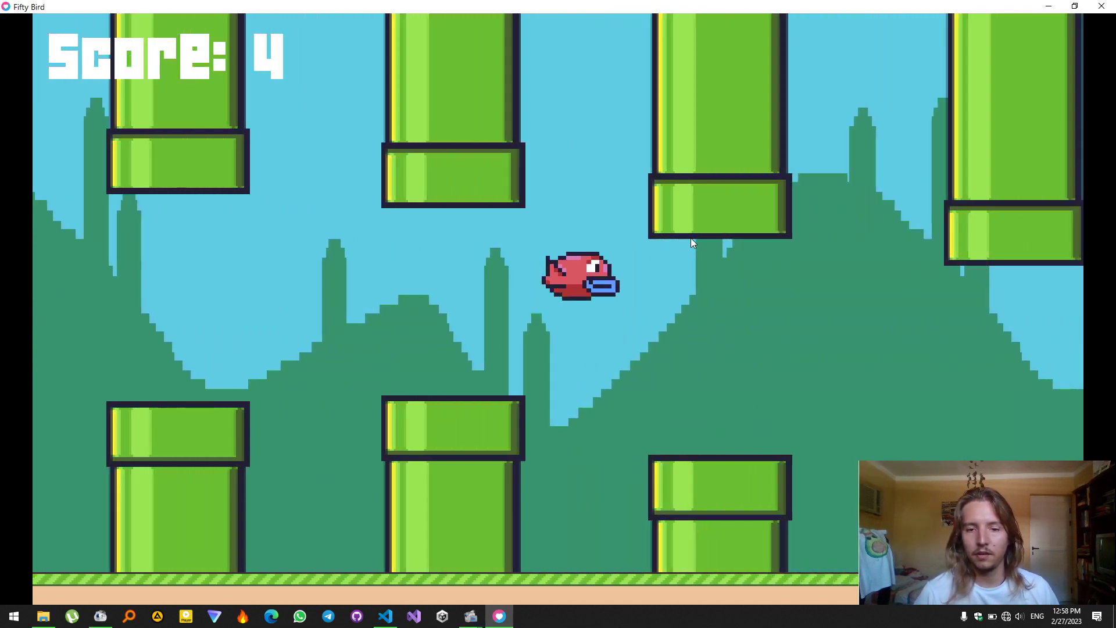
pyautogui.press('space')
pyautogui.press('space')
pyautogui.press('space')
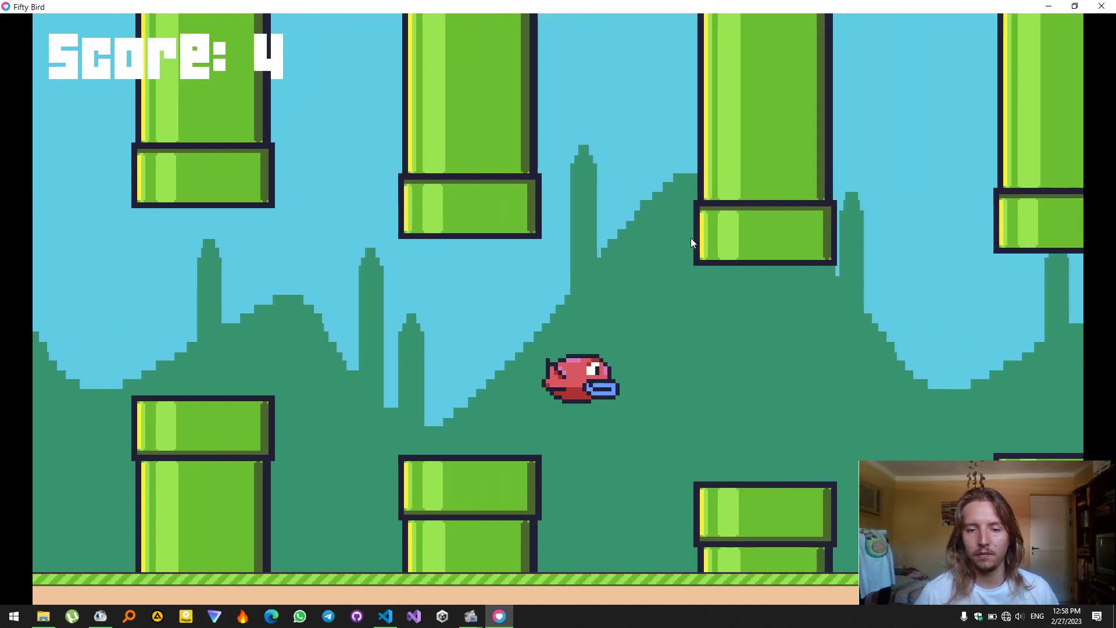
pyautogui.press('space')
# Keep flapping through the following pipe gaps until the score reaches 9
pyautogui.press('space')
pyautogui.press('space')
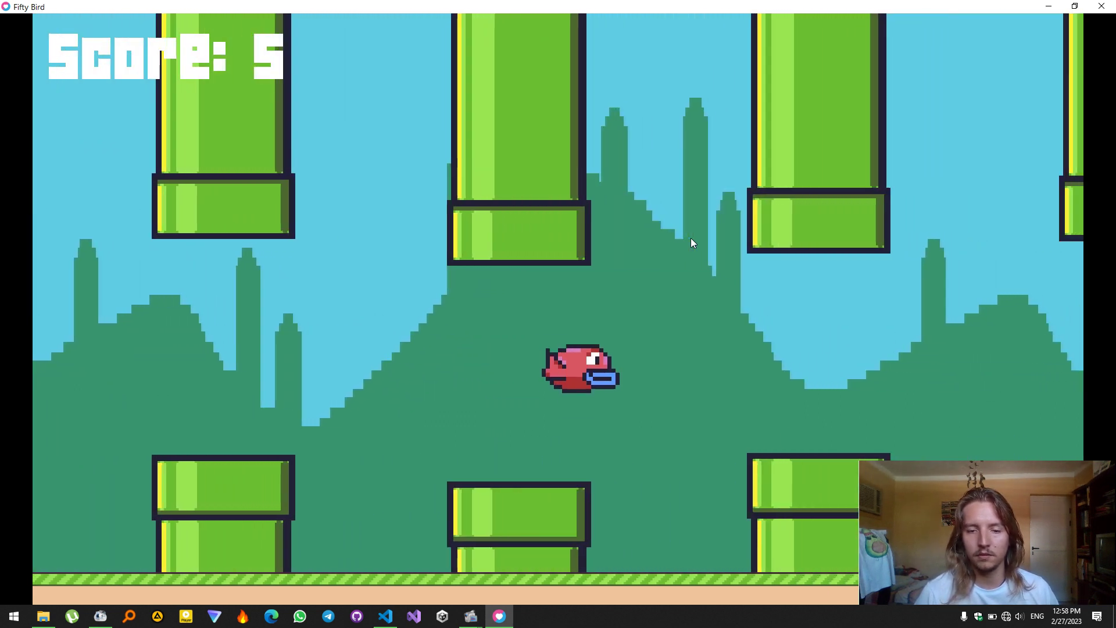
pyautogui.press('space')
pyautogui.press('space')
pyautogui.press('space')
pyautogui.press('space')
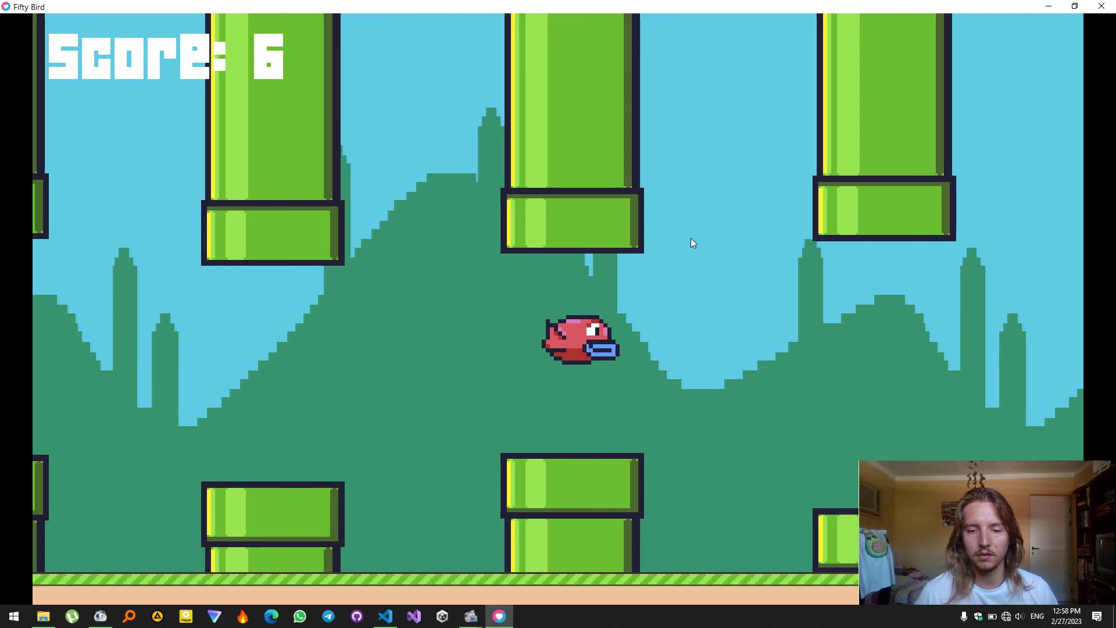
pyautogui.press('space')
pyautogui.press('space')
pyautogui.press('space')
pyautogui.press('space')
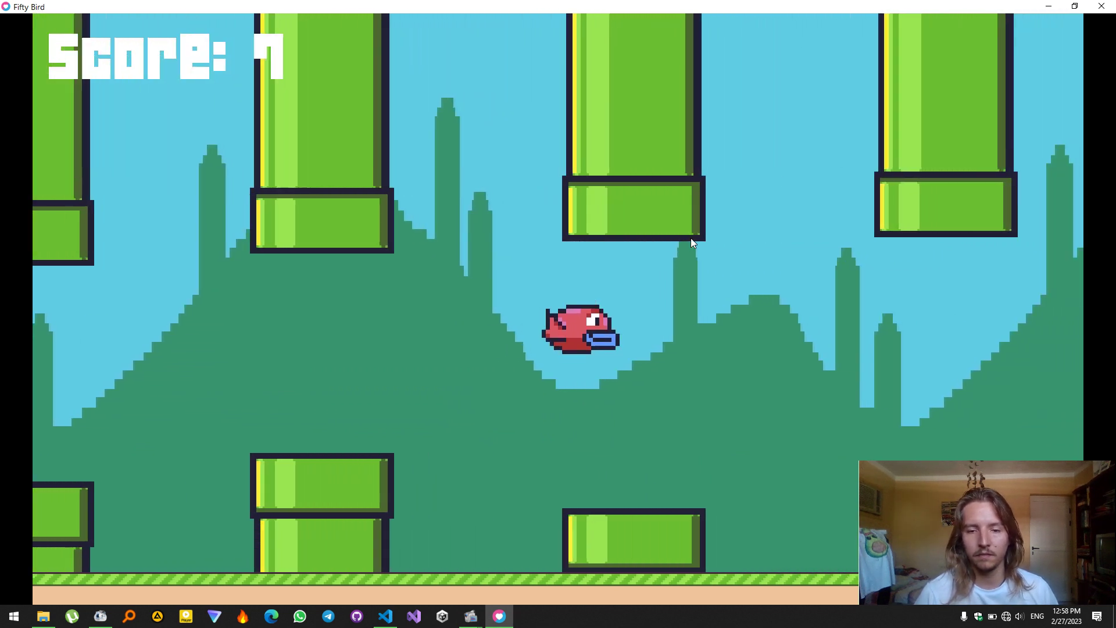
pyautogui.press('space')
pyautogui.press('space')
pyautogui.press('space')
pyautogui.press('space')
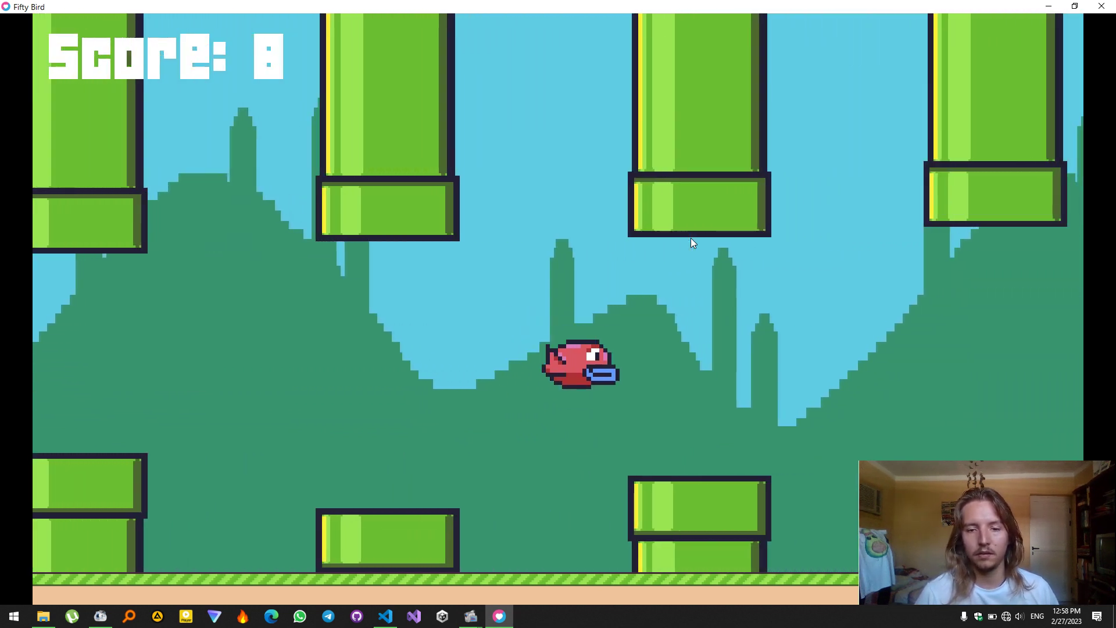
pyautogui.press('space')
pyautogui.press('space')
pyautogui.press('space')
pyautogui.press('space')
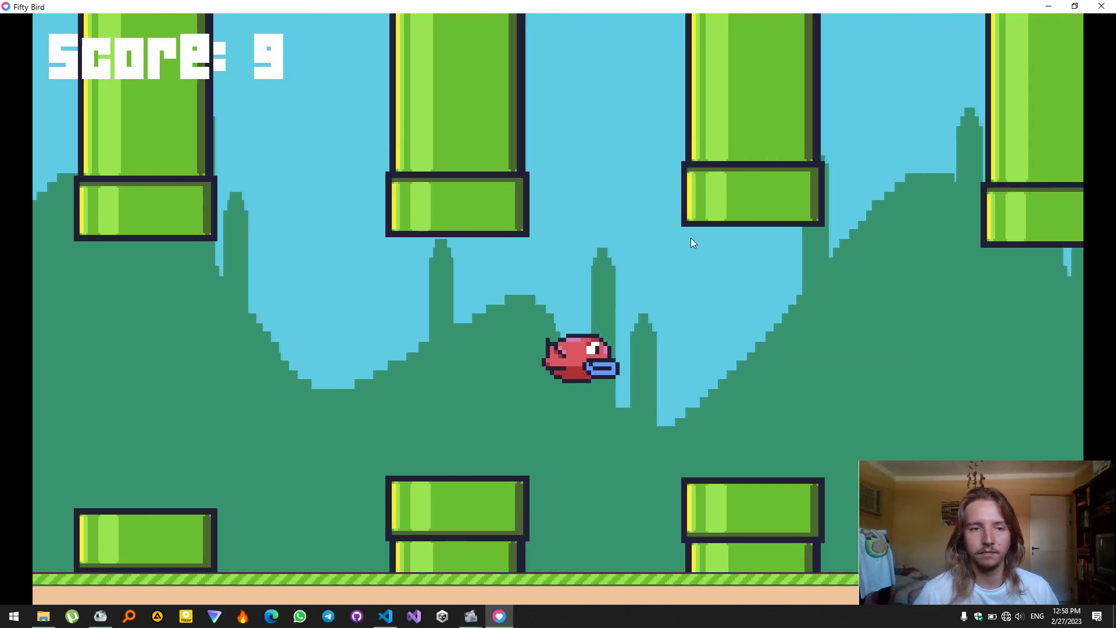
pyautogui.press('space')
pyautogui.press('space')
pyautogui.press('space')
pyautogui.press('space')
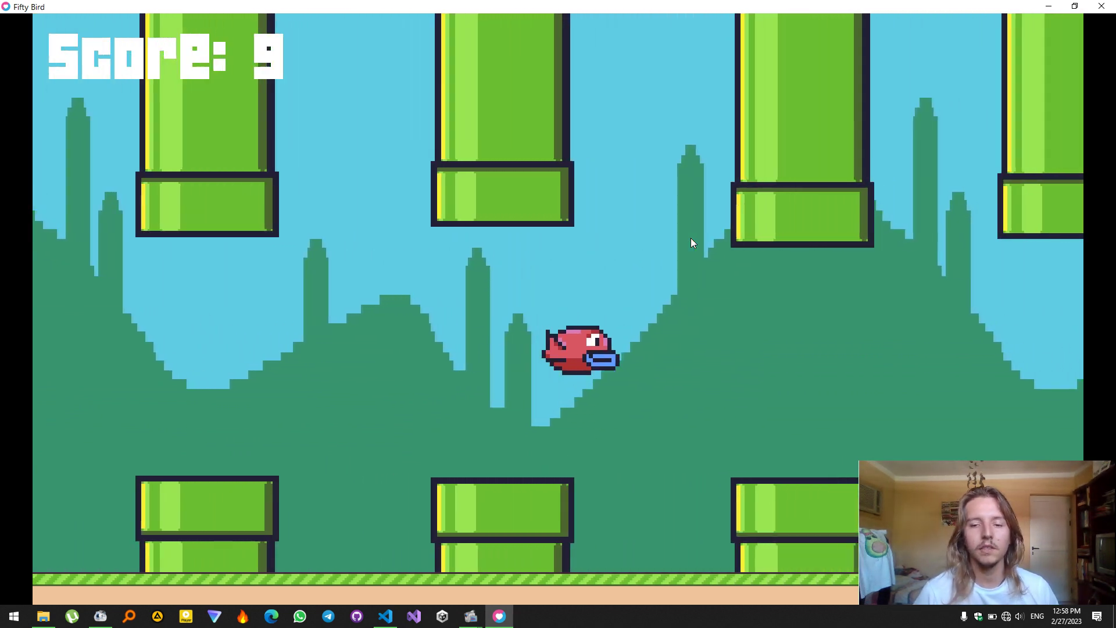
pyautogui.press('space')
pyautogui.press('space')
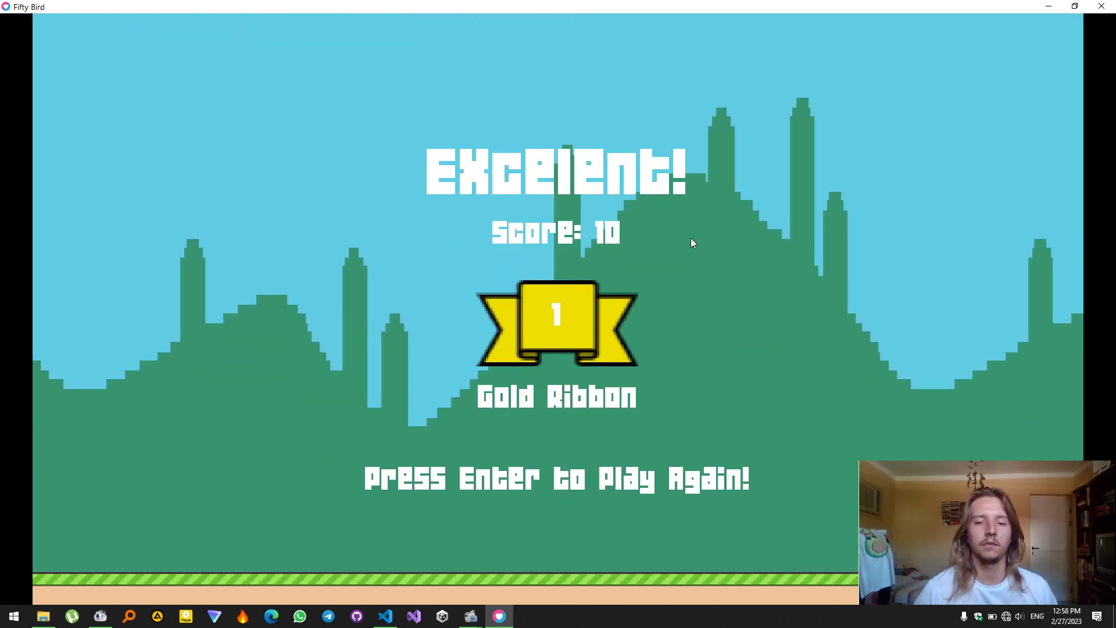